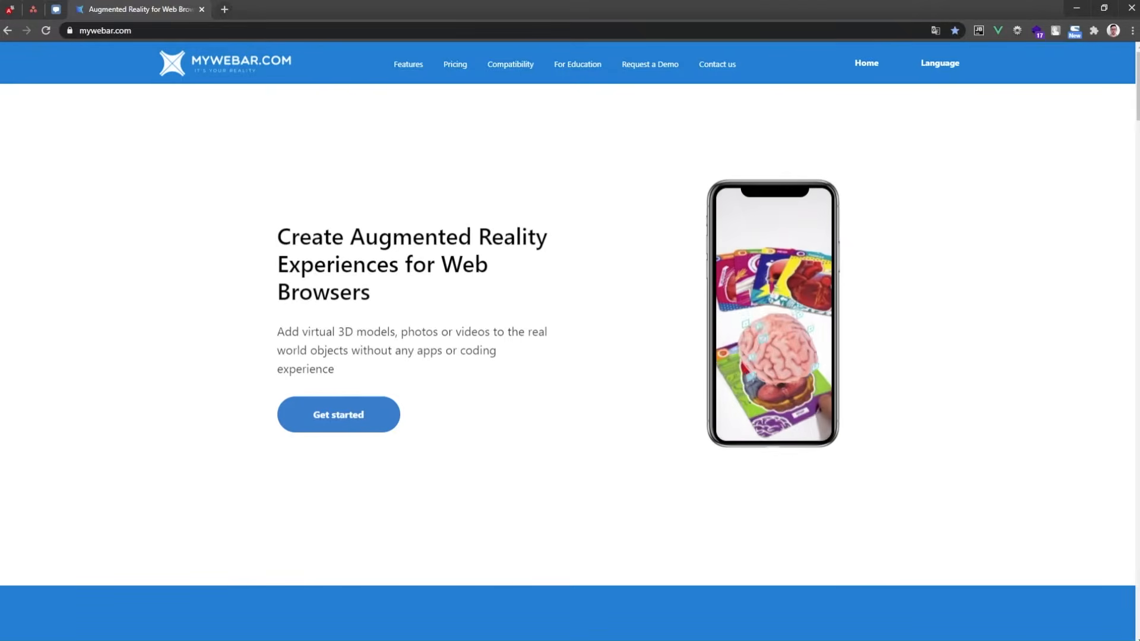
Open the projects dashboard and start a new project named FirstPage
{"action": "left_click", "coordinate": [865, 64]}
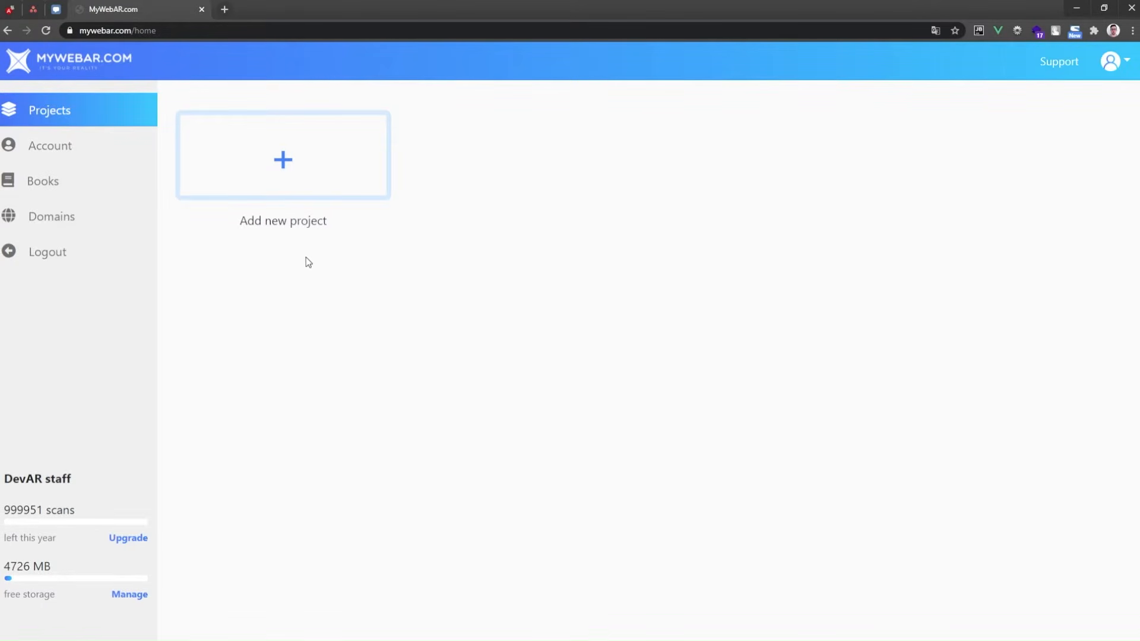
{"action": "left_click", "coordinate": [313, 167]}
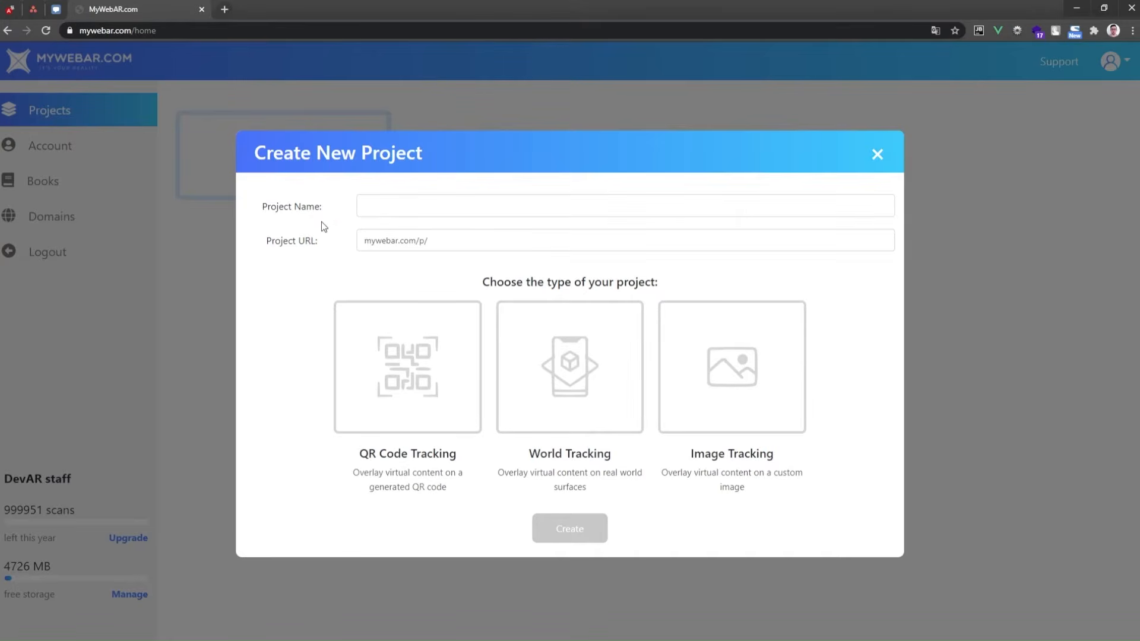
{"action": "left_click", "coordinate": [407, 219]}
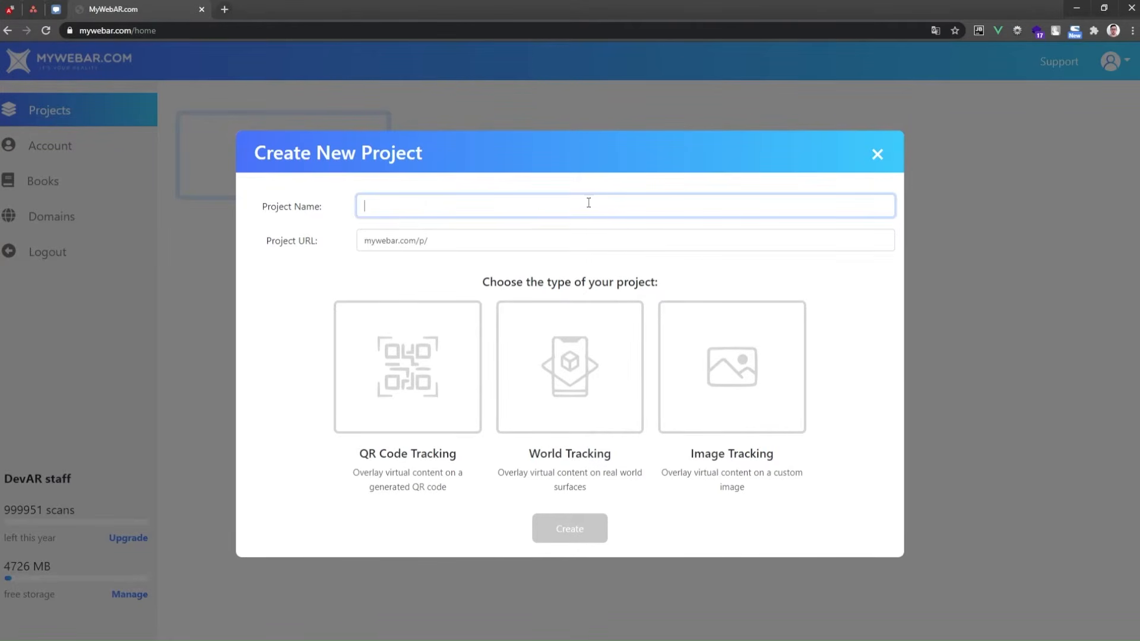
{"action": "type", "text": "FirstPage"}
{"action": "key", "text": "Tab"}
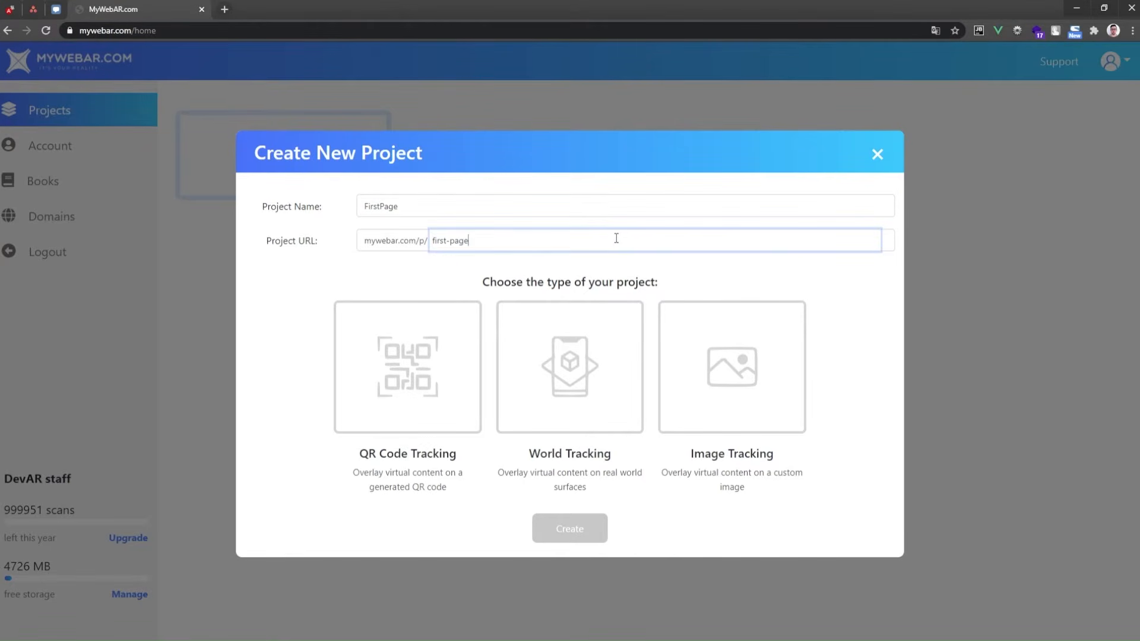
Choose Image Tracking and upload the Great House page image as the tracking target
{"action": "left_click", "coordinate": [778, 369]}
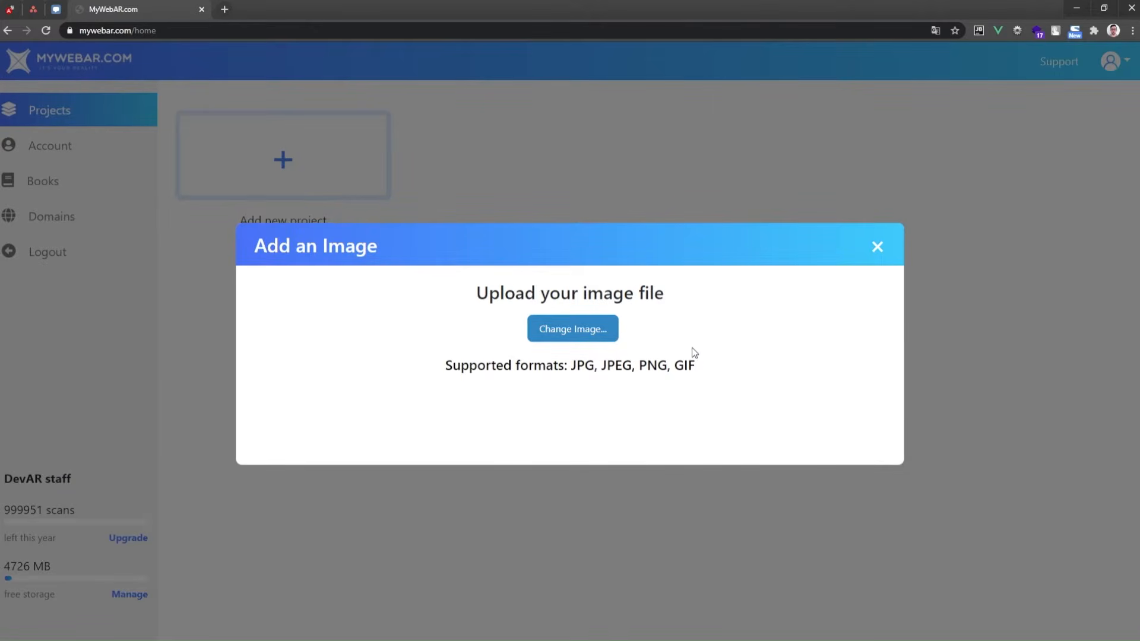
{"action": "left_click", "coordinate": [552, 341]}
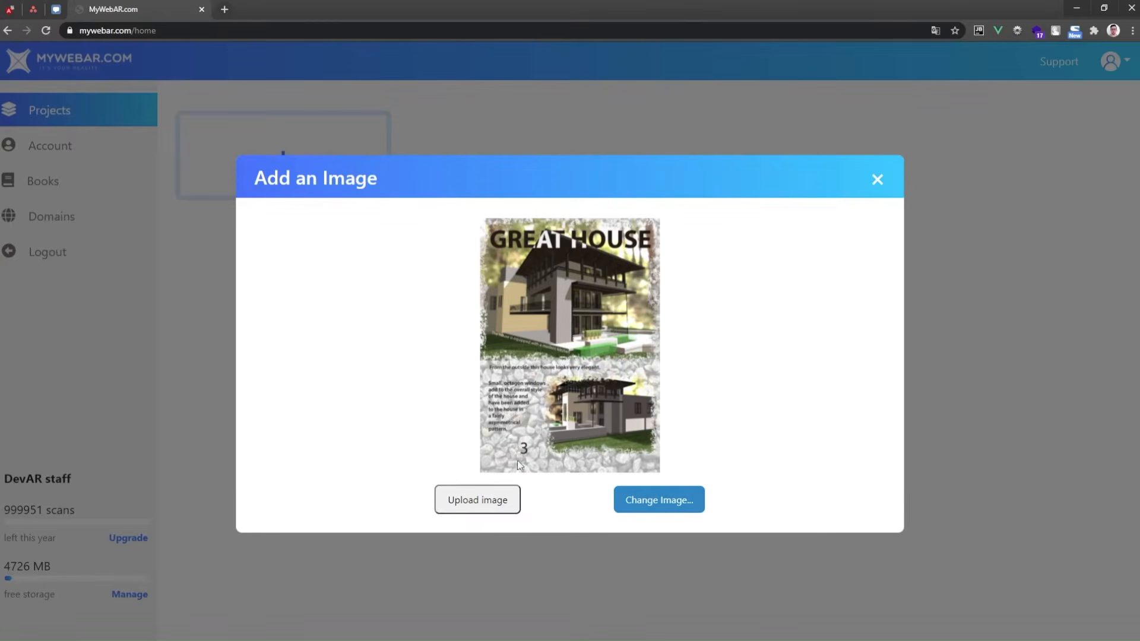
{"action": "left_click", "coordinate": [519, 502]}
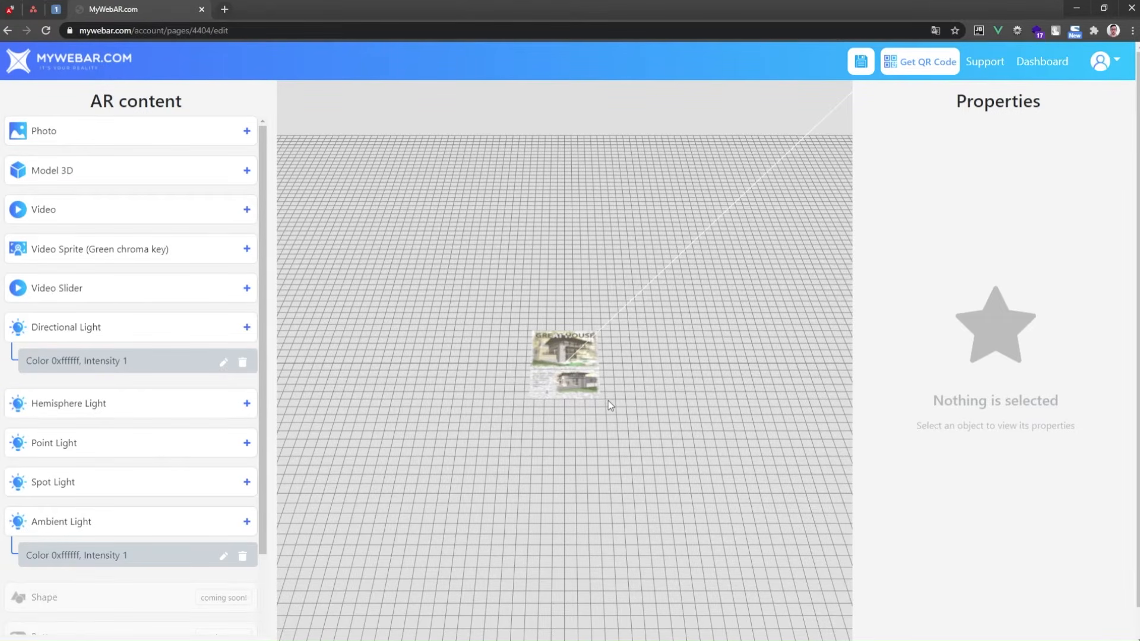
Add the Big_House.glb 3D model from an uploaded file to the scene
{"action": "left_click", "coordinate": [247, 170]}
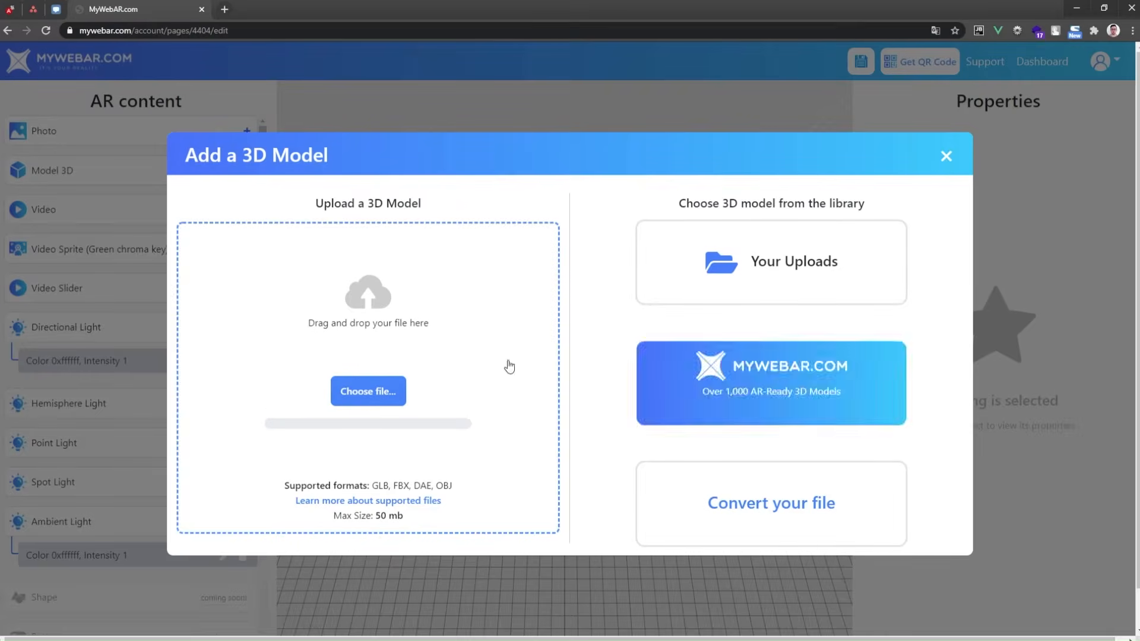
{"action": "left_click", "coordinate": [399, 389]}
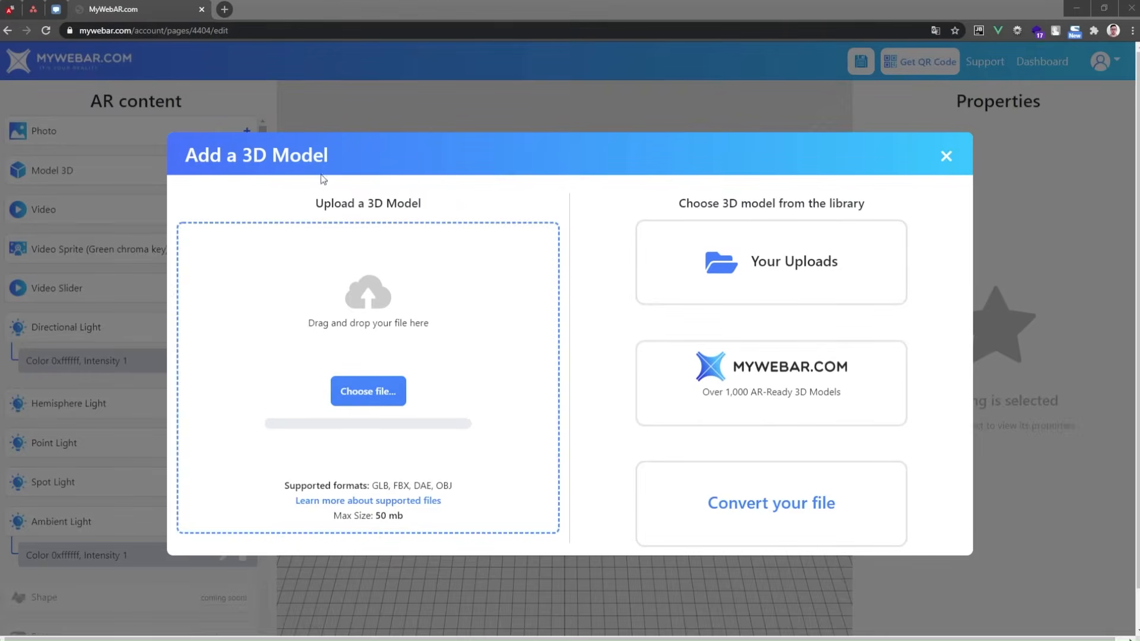
{"action": "left_click", "coordinate": [226, 206]}
{"action": "left_click", "coordinate": [459, 408]}
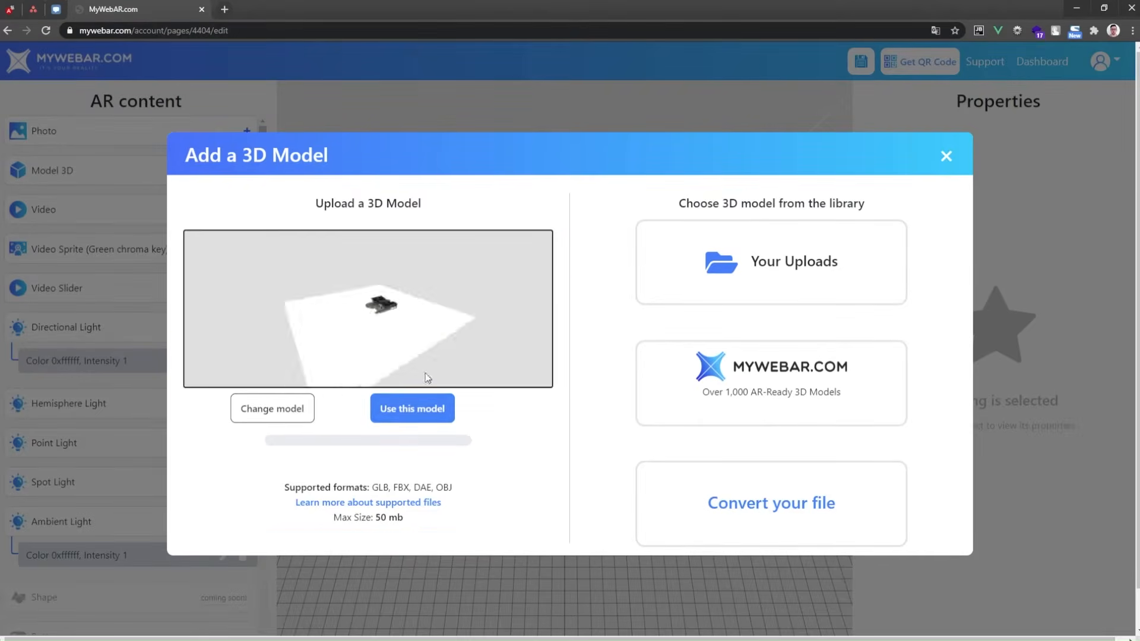
{"action": "left_click", "coordinate": [416, 409]}
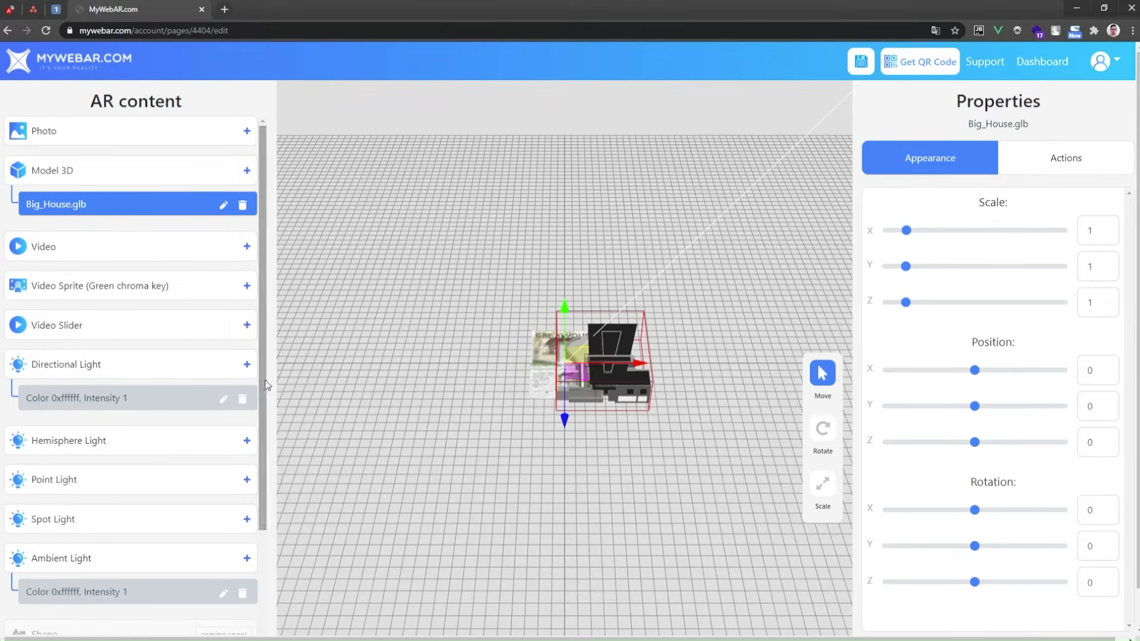
Set the ambient light's intensity to 0.5
{"action": "left_click", "coordinate": [153, 592]}
{"action": "left_click_drag", "start_coordinate": [631, 369], "coordinate": [491, 355]}
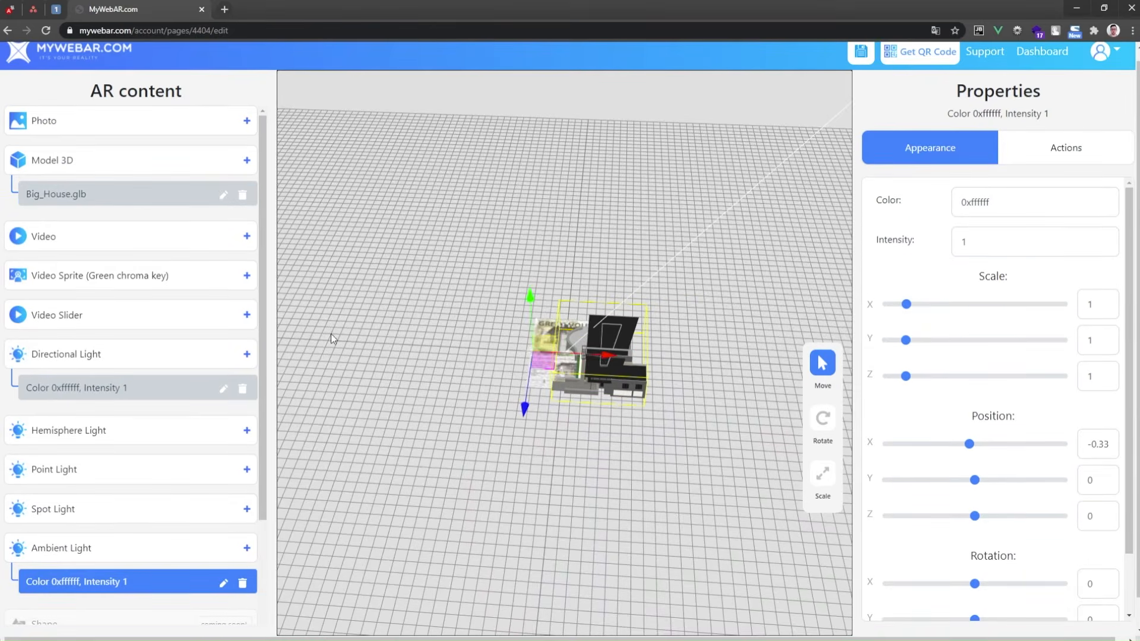
{"action": "left_click_drag", "start_coordinate": [331, 334], "coordinate": [345, 368]}
{"action": "left_click", "coordinate": [612, 357]}
{"action": "left_click_drag", "start_coordinate": [621, 360], "coordinate": [576, 356]}
{"action": "left_click_drag", "start_coordinate": [553, 463], "coordinate": [742, 392]}
{"action": "left_click_drag", "start_coordinate": [534, 298], "coordinate": [533, 305]}
{"action": "left_click_drag", "start_coordinate": [700, 392], "coordinate": [585, 404]}
{"action": "left_click", "coordinate": [136, 582]}
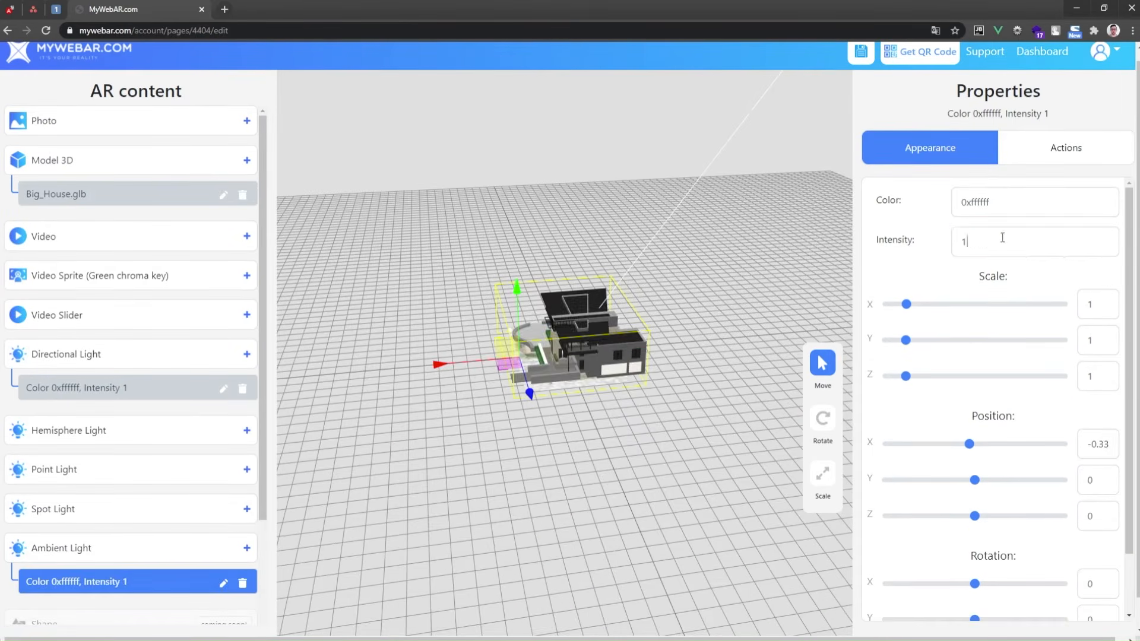
{"action": "left_click_drag", "start_coordinate": [1003, 239], "coordinate": [937, 247]}
{"action": "type", "text": "0.5"}
Set the directional light's intensity to 1.2
{"action": "left_click", "coordinate": [153, 391]}
{"action": "left_click", "coordinate": [1008, 250]}
{"action": "type", "text": ".2"}
Add a hemisphere light and save the project
{"action": "left_click", "coordinate": [246, 430]}
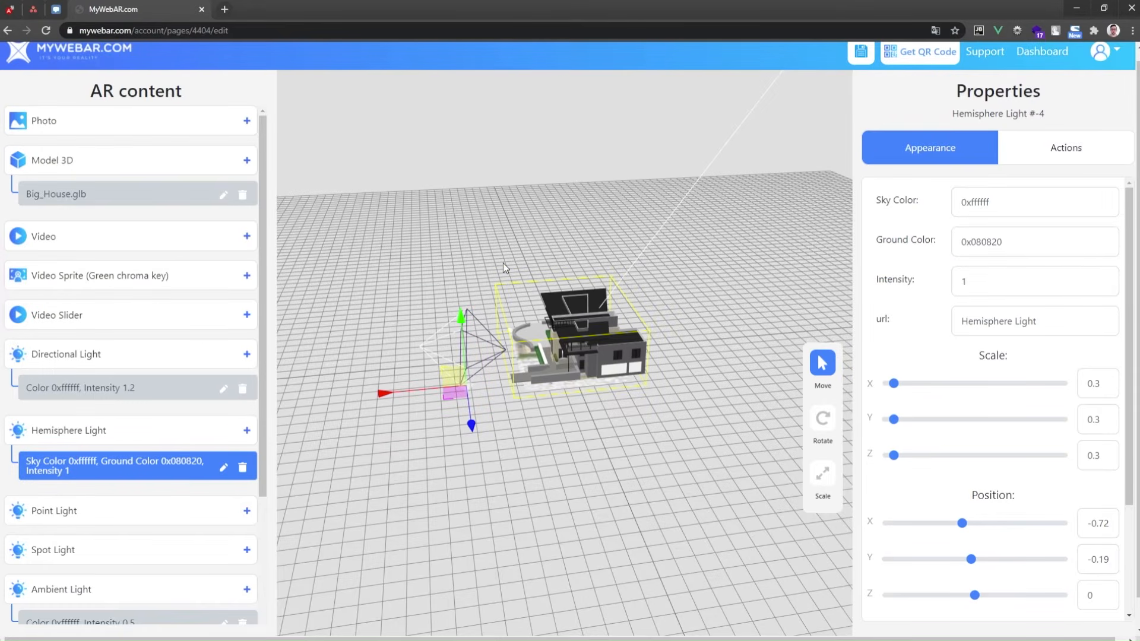
{"action": "scroll", "coordinate": [864, 90], "scroll_direction": "up", "scroll_amount": 1}
{"action": "left_click", "coordinate": [860, 61]}
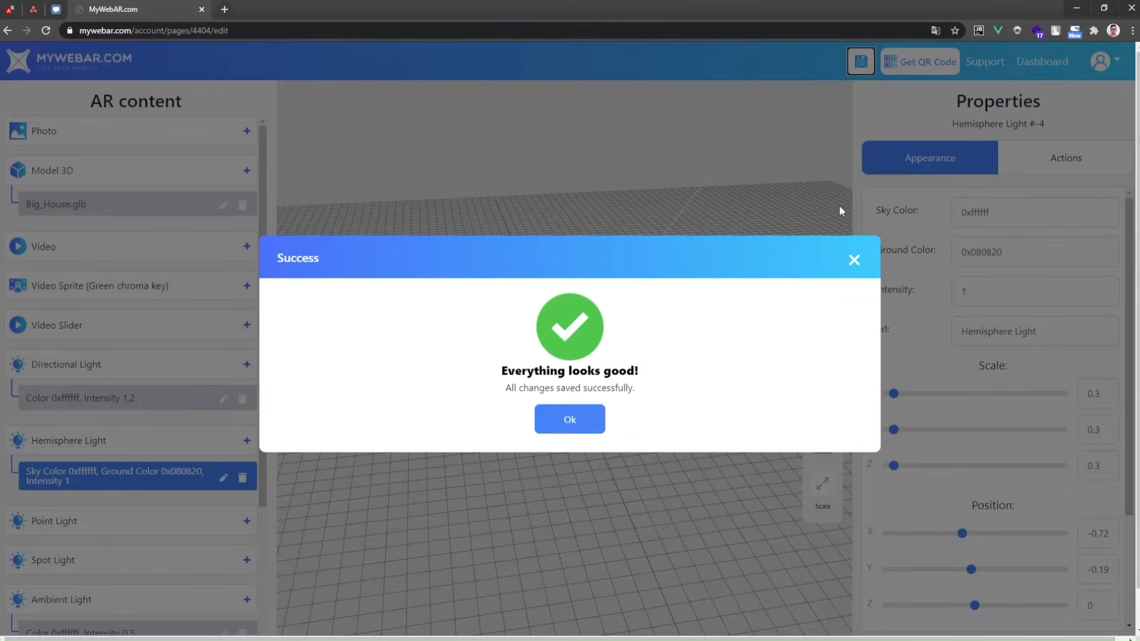
{"action": "left_click", "coordinate": [570, 417]}
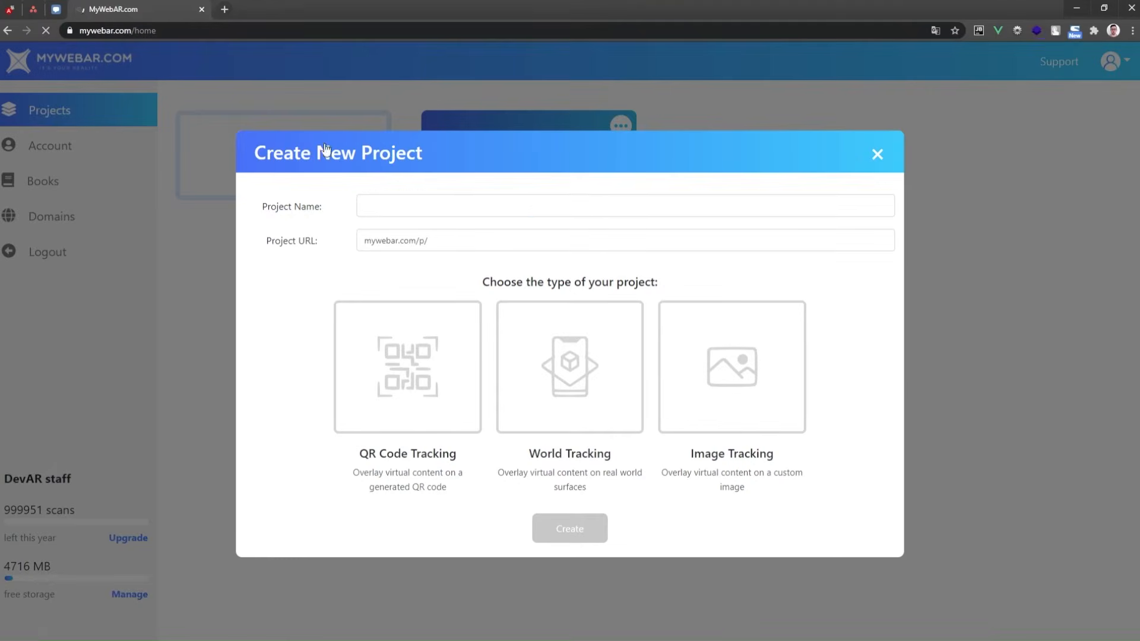
Create a SecondPage image-tracking project with a second- prefixed URL, uploading the Armchair page image as target
{"action": "type", "text": "SecondPage"}
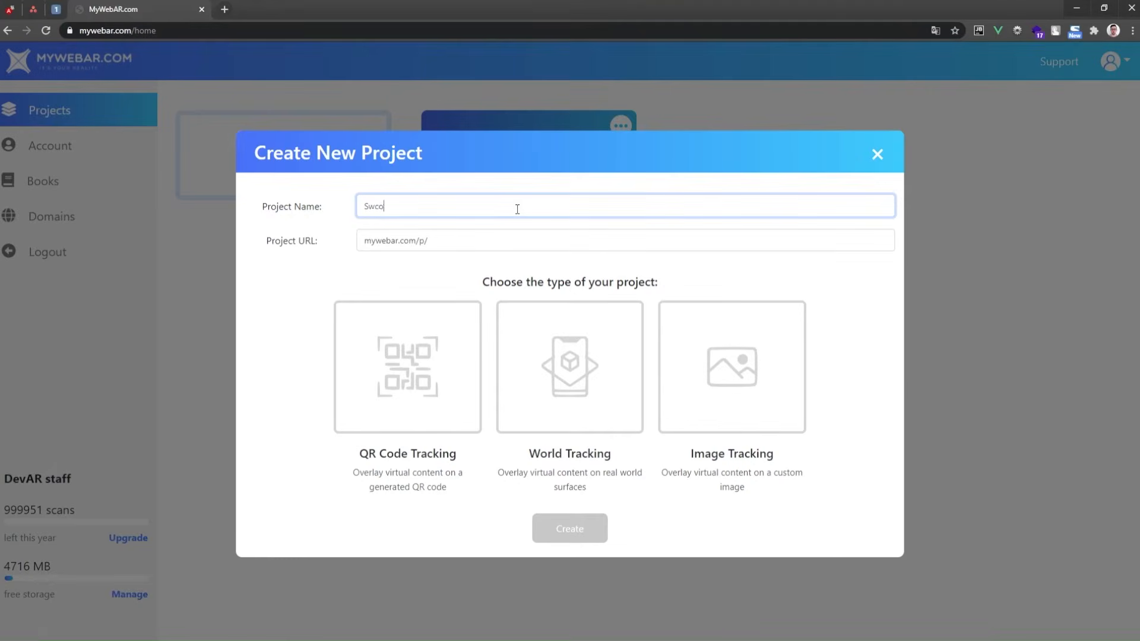
{"action": "key", "text": "Tab"}
{"action": "type", "text": "second-"}
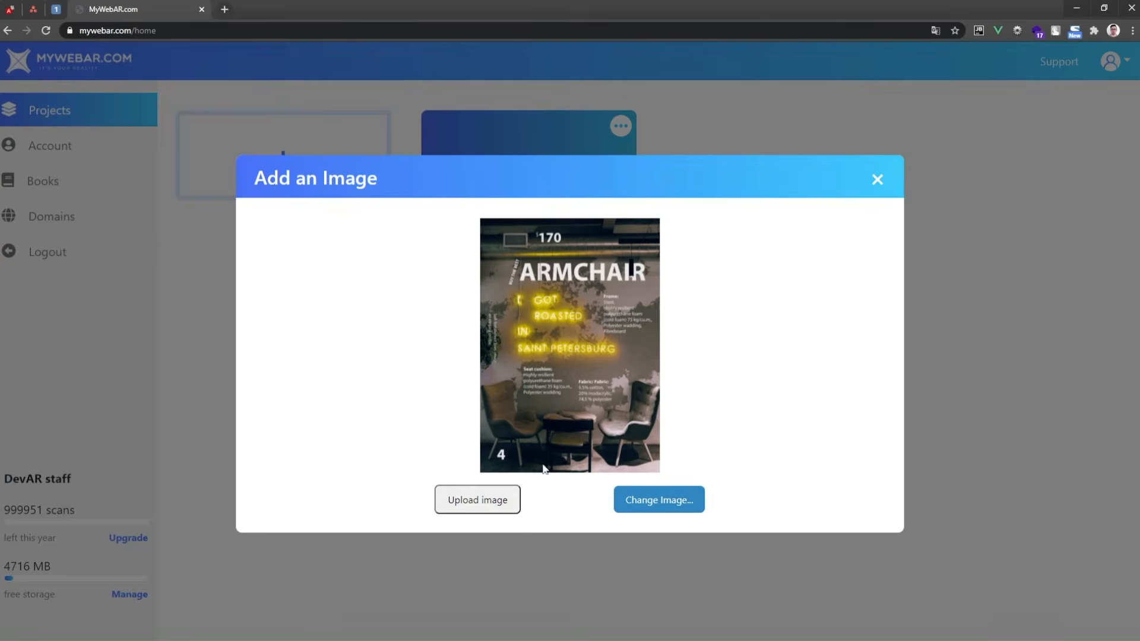
{"action": "left_click", "coordinate": [479, 499]}
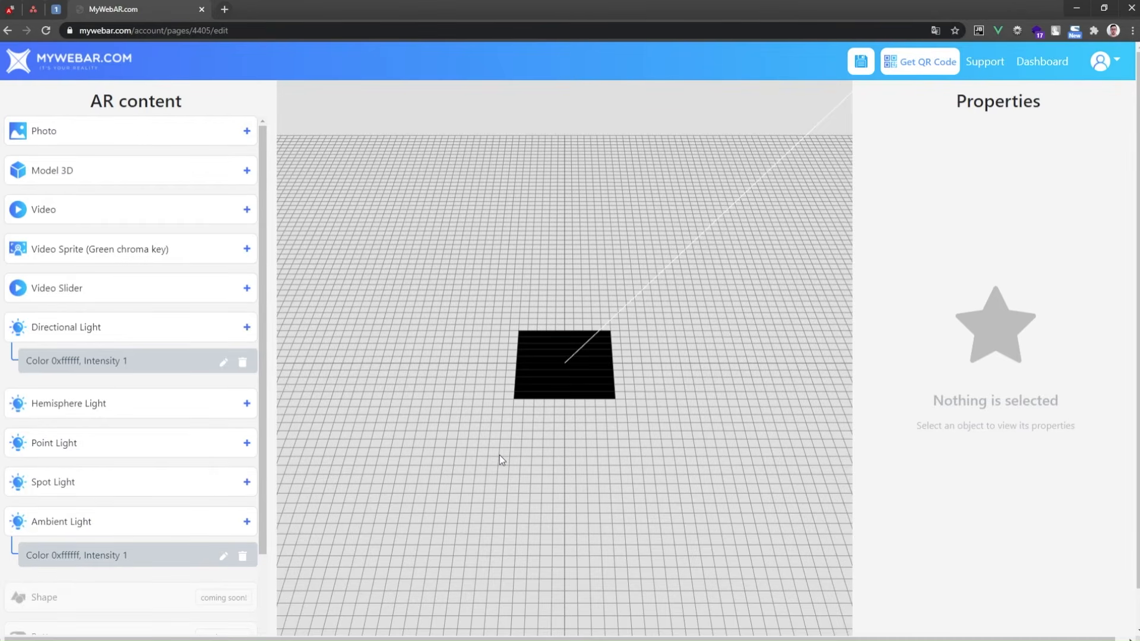
Add the armchair.glb 3D model and scale it uniformly to about 0.42
{"action": "left_click", "coordinate": [246, 170]}
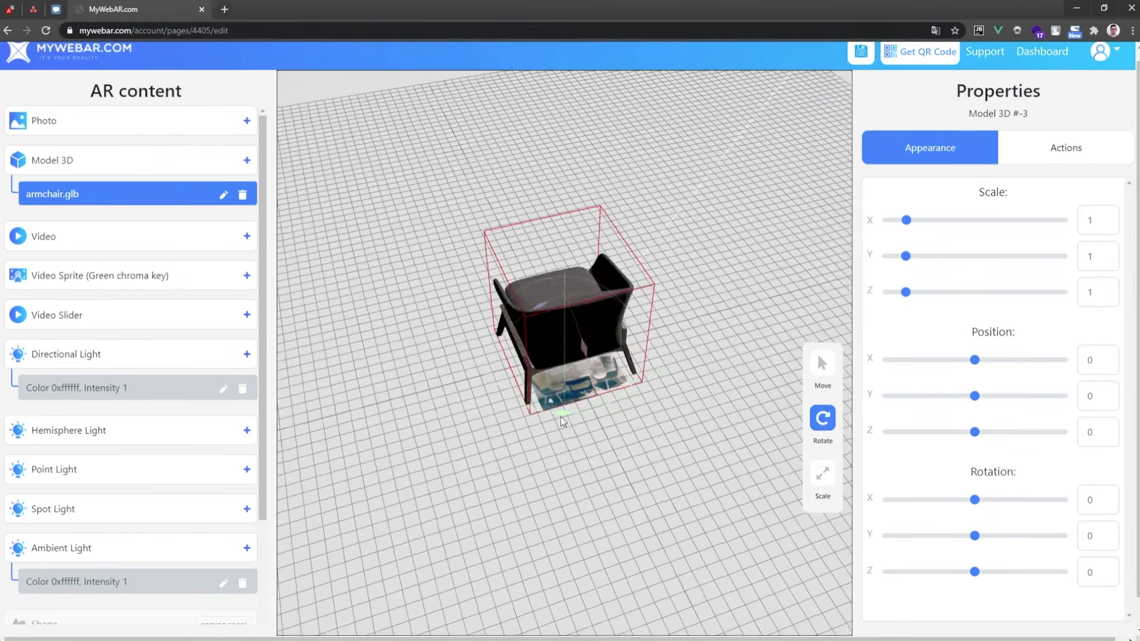
{"action": "left_click_drag", "start_coordinate": [560, 417], "coordinate": [689, 388]}
{"action": "left_click", "coordinate": [823, 474]}
{"action": "left_click_drag", "start_coordinate": [564, 290], "coordinate": [569, 342]}
Move the armchair model to about 0.14 on the Z axis
{"action": "left_click", "coordinate": [822, 363]}
{"action": "left_click_drag", "start_coordinate": [499, 397], "coordinate": [484, 400]}
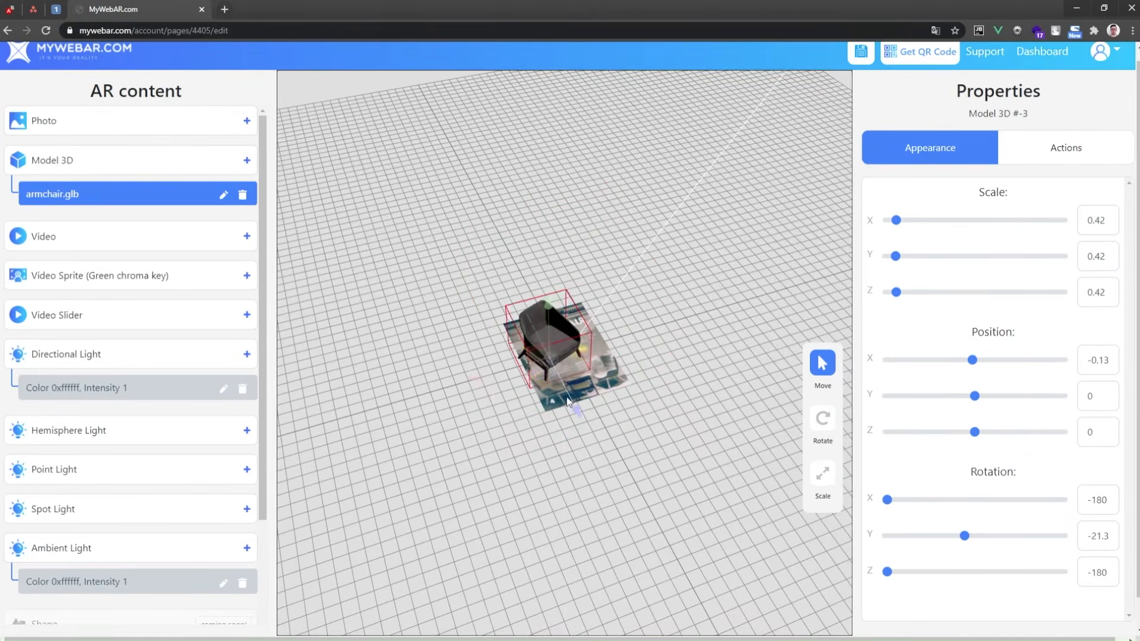
{"action": "left_click_drag", "start_coordinate": [573, 415], "coordinate": [579, 427]}
{"action": "left_click_drag", "start_coordinate": [683, 416], "coordinate": [651, 395]}
Save the project and return to the projects dashboard
{"action": "left_click", "coordinate": [862, 53]}
{"action": "left_click", "coordinate": [562, 422]}
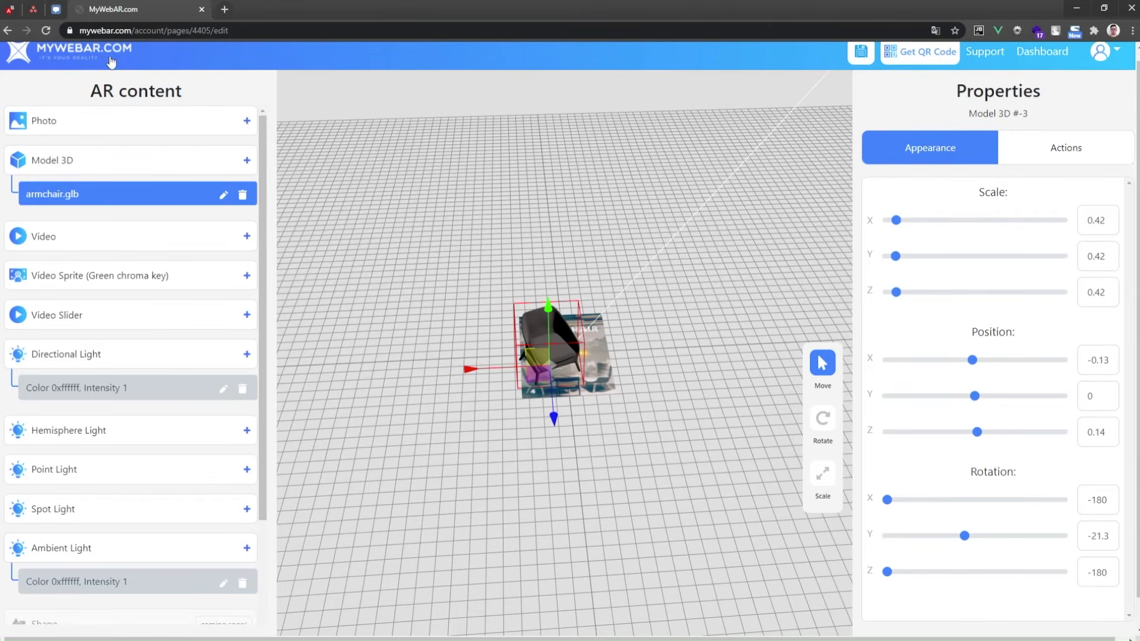
{"action": "left_click", "coordinate": [621, 94]}
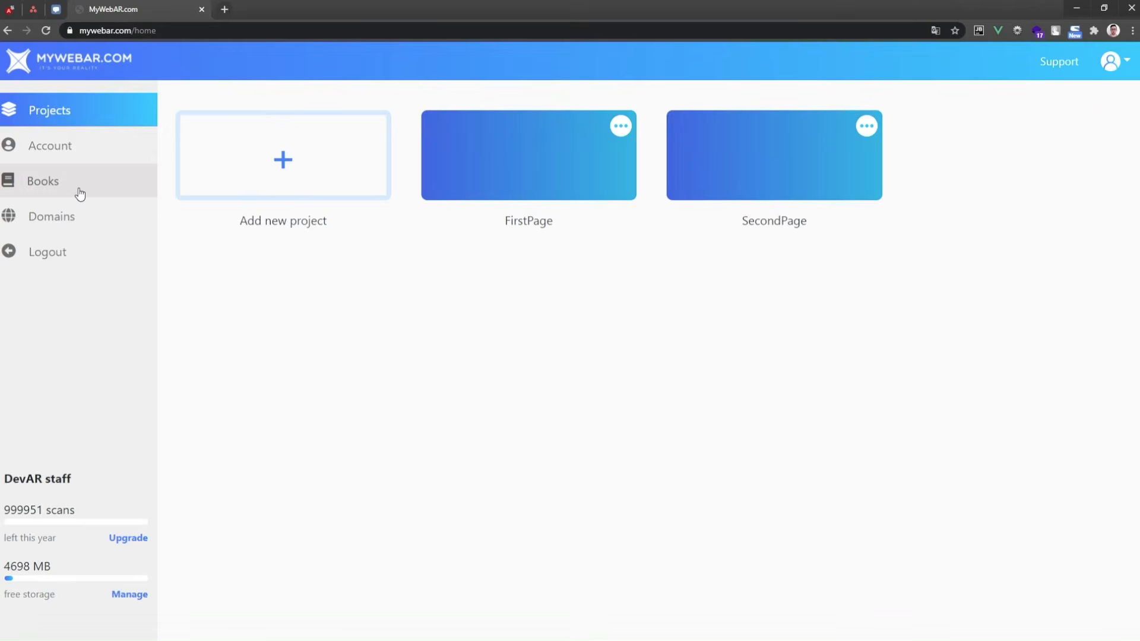
Create a new book captioned Furniture Book with front page FirstPage and local URL furniture-book
{"action": "left_click", "coordinate": [79, 193]}
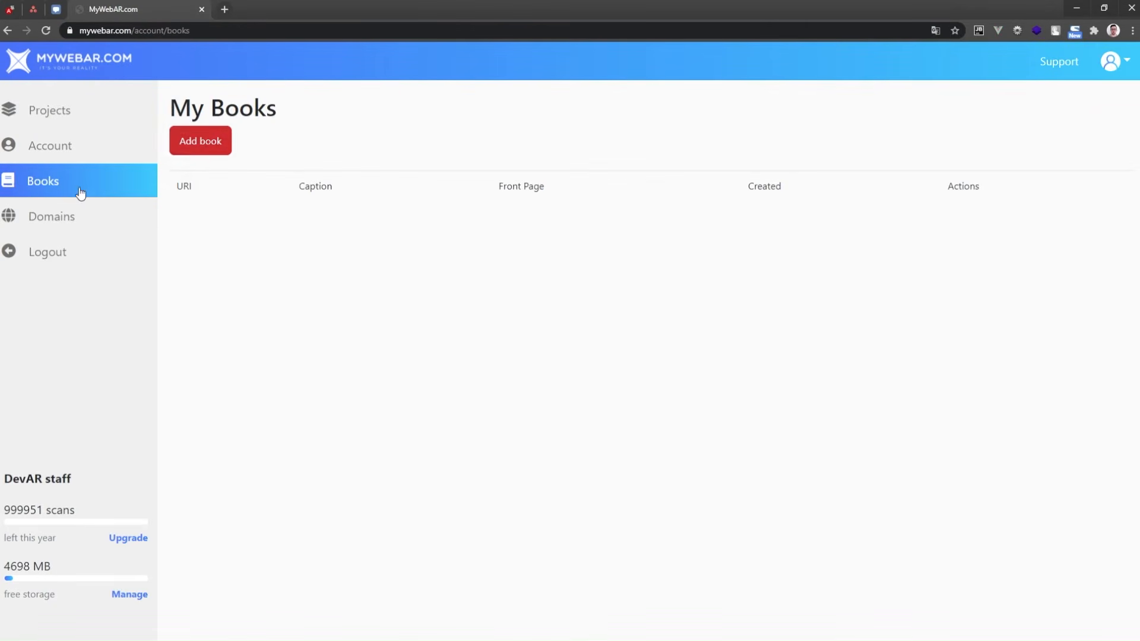
{"action": "left_click", "coordinate": [200, 143]}
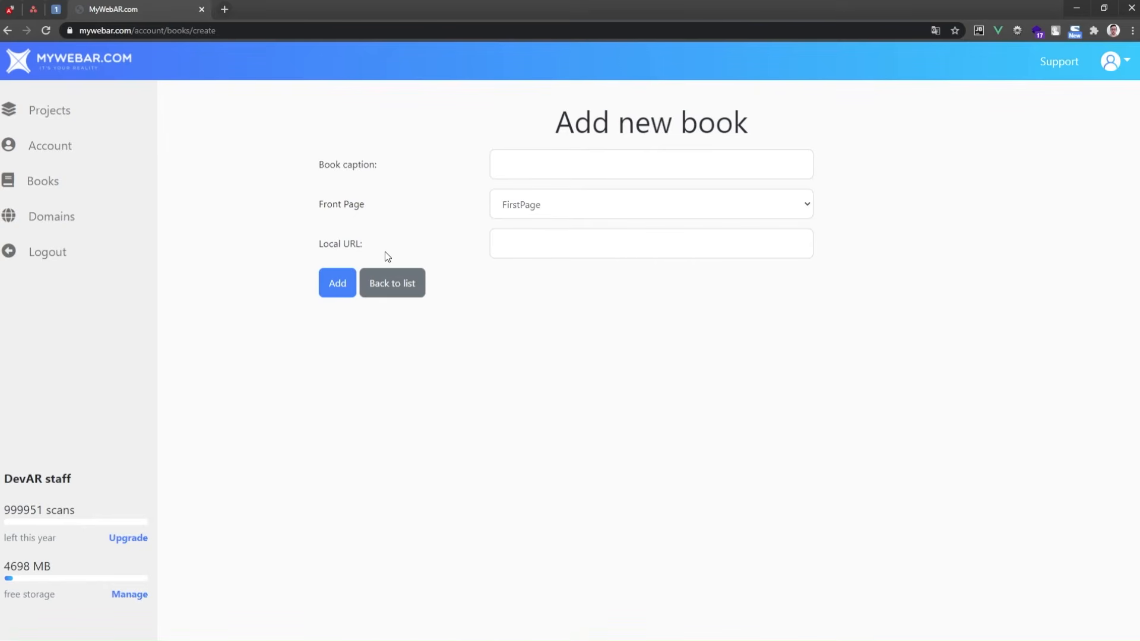
{"action": "left_click", "coordinate": [579, 176]}
{"action": "type", "text": "Furniture Book"}
{"action": "left_click", "coordinate": [550, 248]}
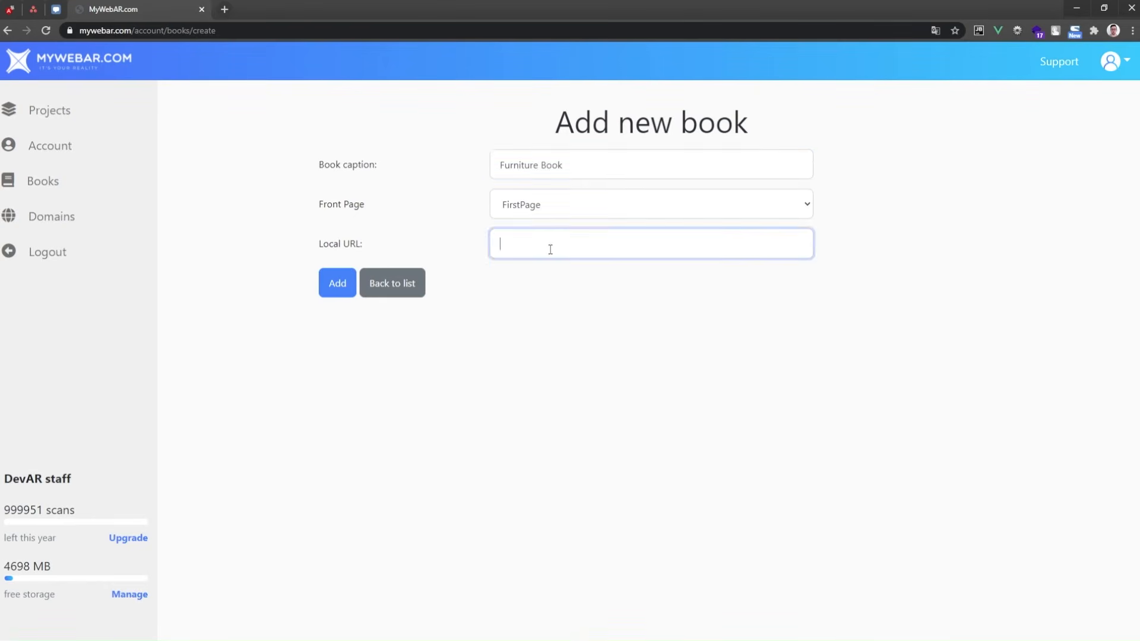
{"action": "type", "text": "furniture-book"}
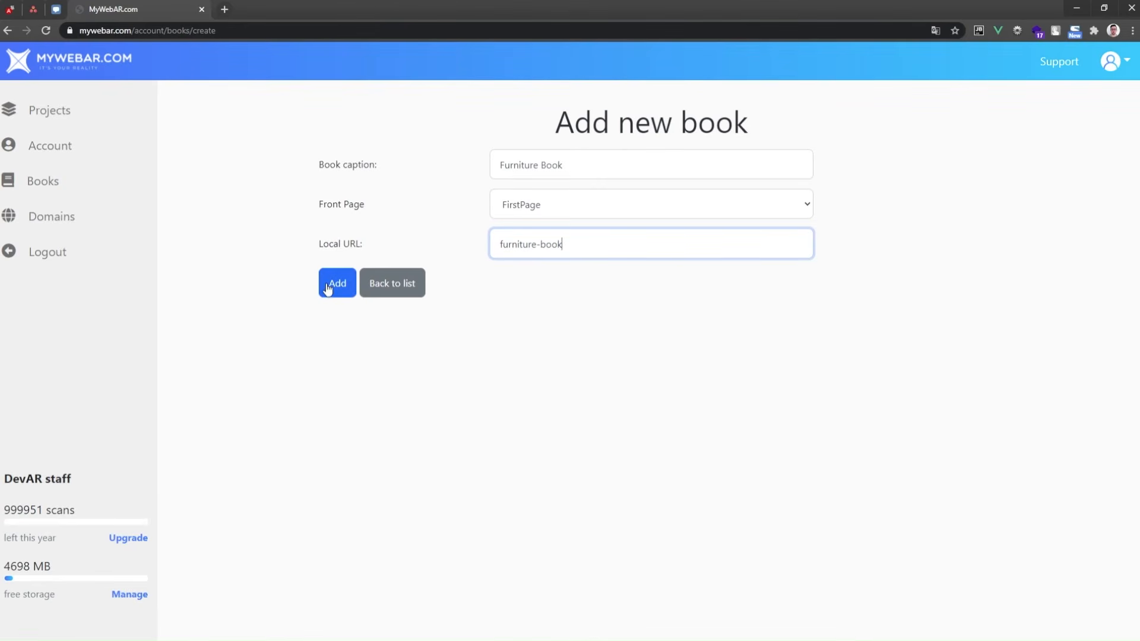
{"action": "left_click", "coordinate": [329, 288]}
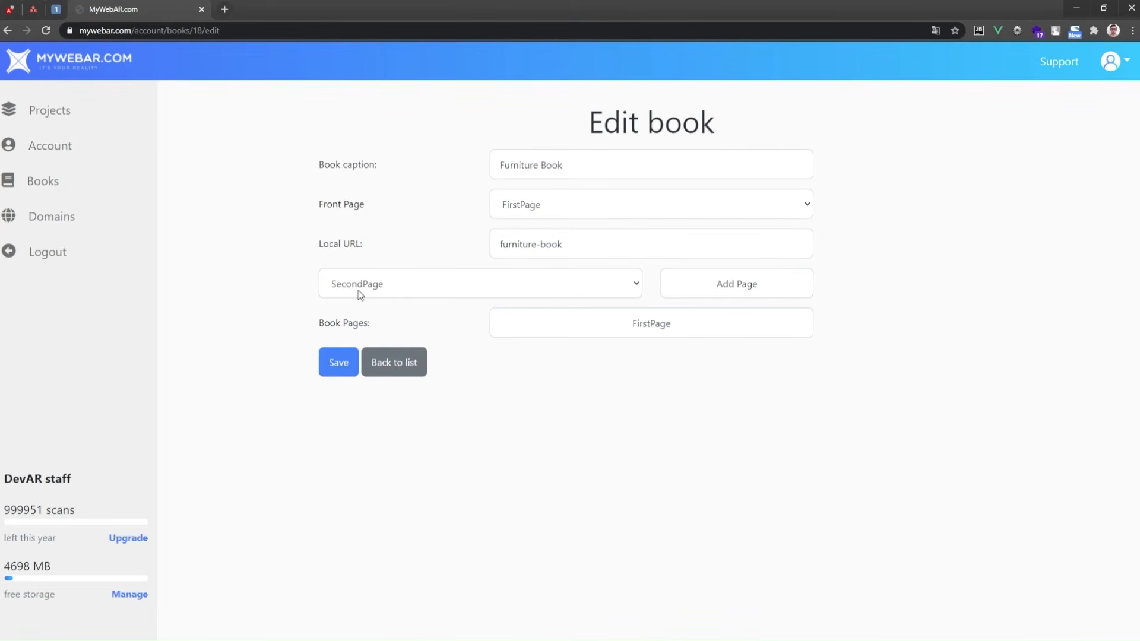
Add SecondPage to the book's pages and save the book
{"action": "left_click", "coordinate": [633, 285]}
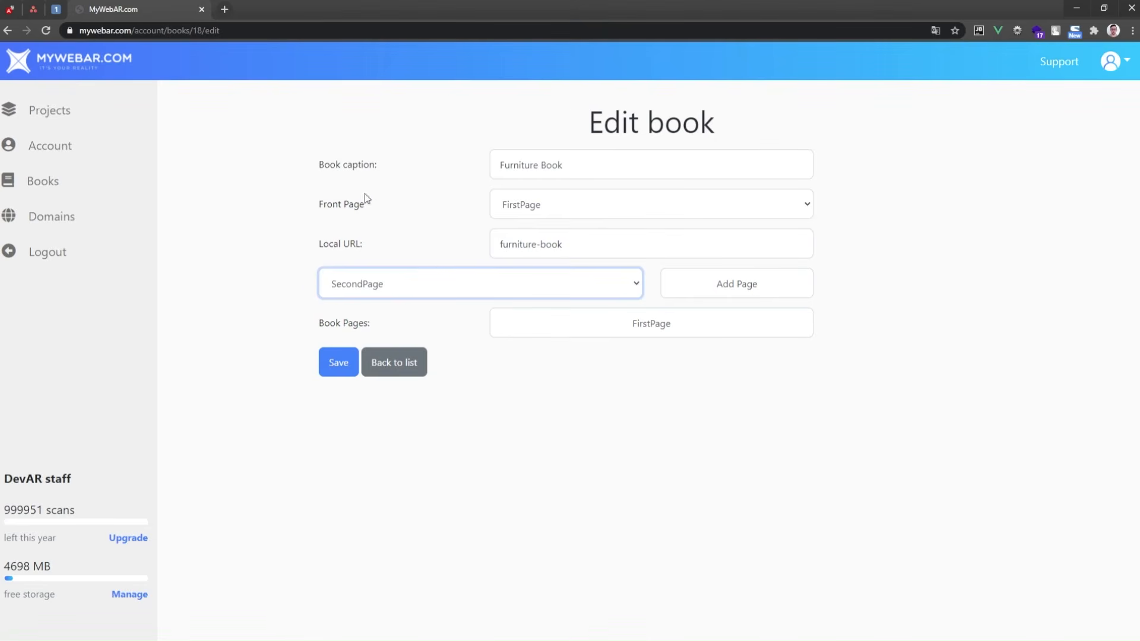
{"action": "left_click", "coordinate": [839, 273]}
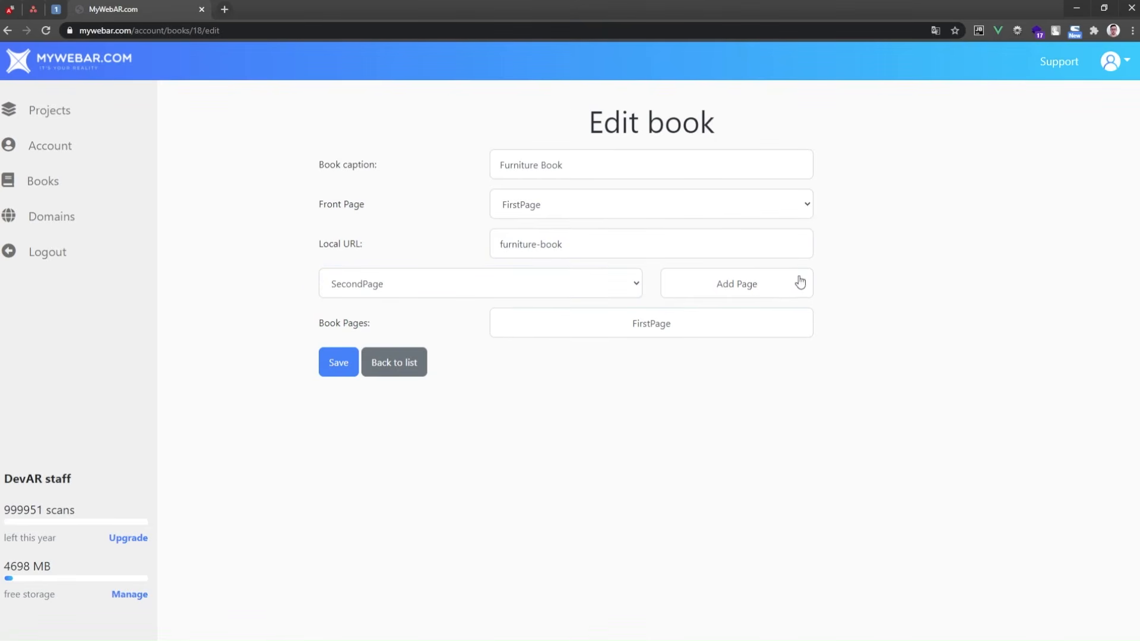
{"action": "left_click", "coordinate": [787, 283]}
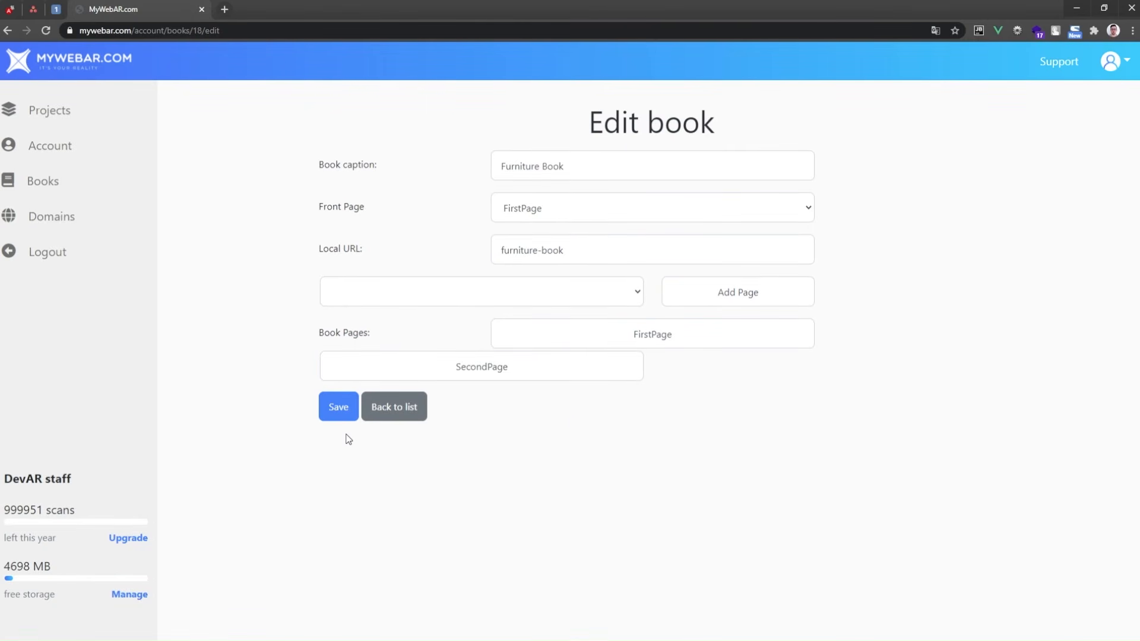
{"action": "left_click", "coordinate": [343, 415]}
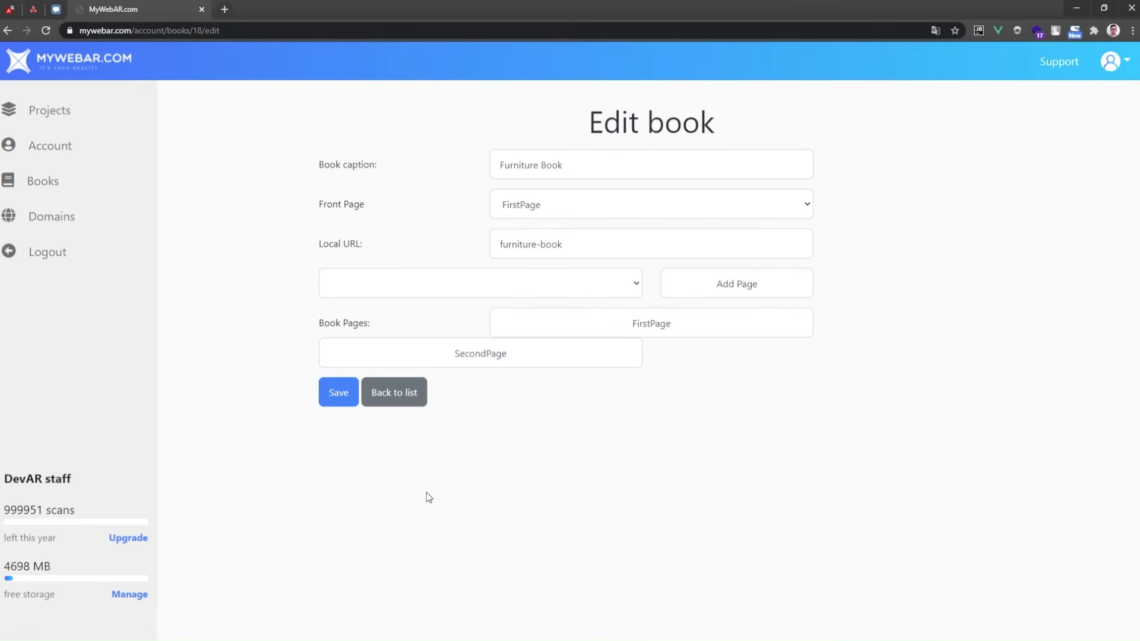
Return to the book list and open the QR code for Furniture Book
{"action": "left_click", "coordinate": [402, 399]}
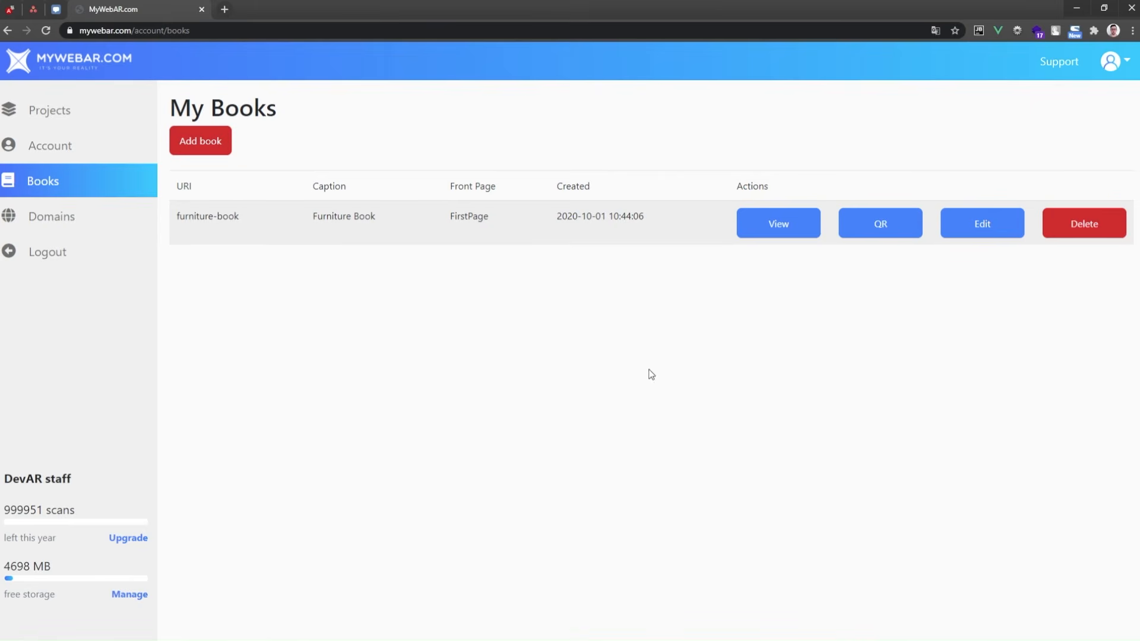
{"action": "left_click", "coordinate": [863, 235]}
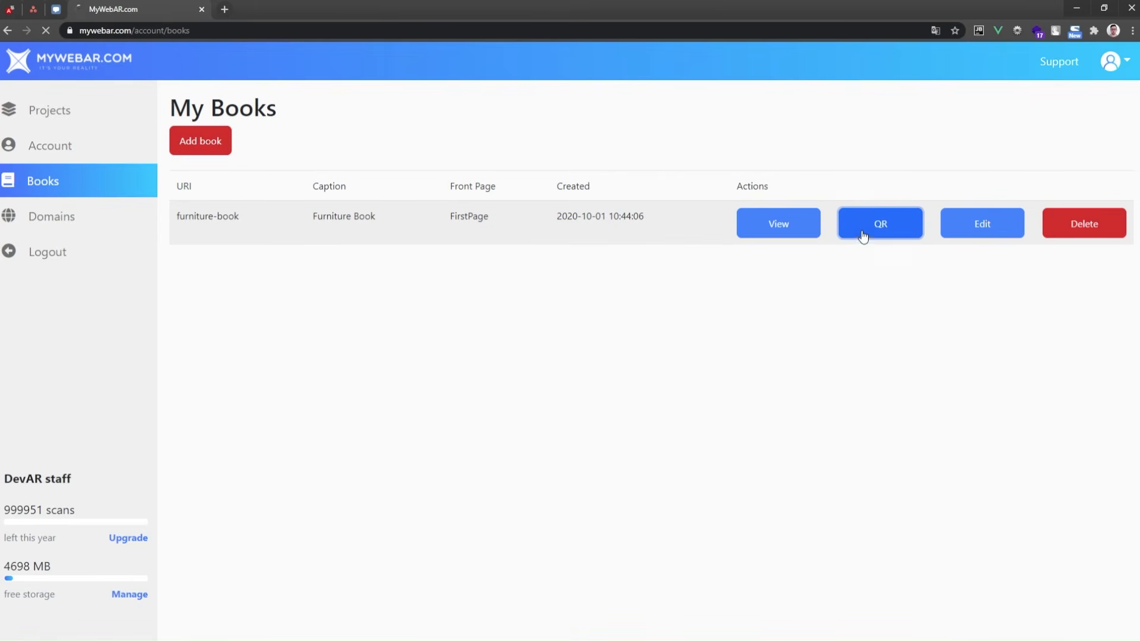